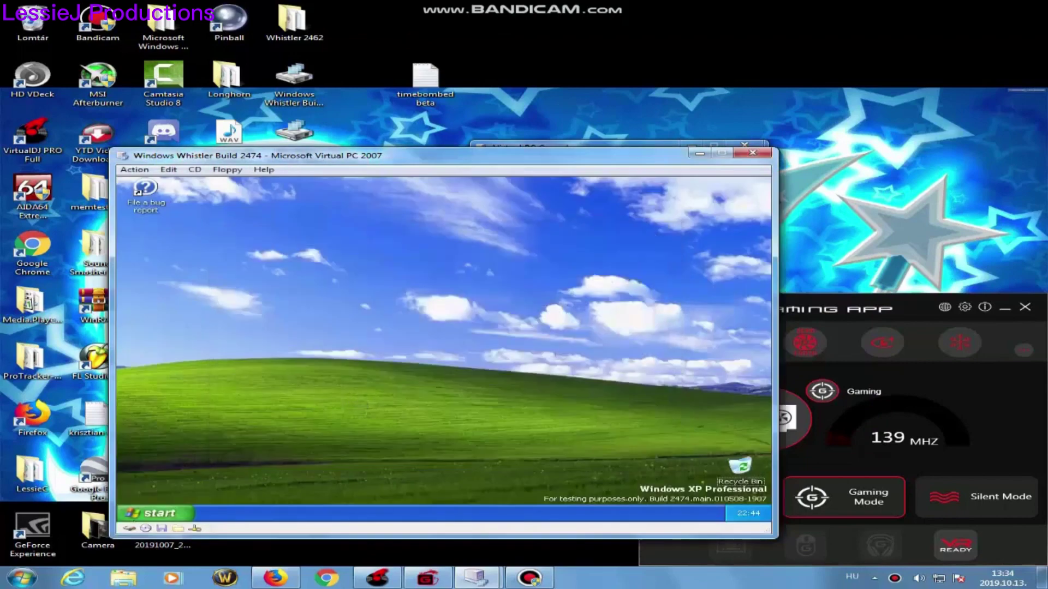
Launch TweakNT from the 20191013_0727 (D:) disc in the virtual machine
left_click(143, 513)
left_click(335, 376)
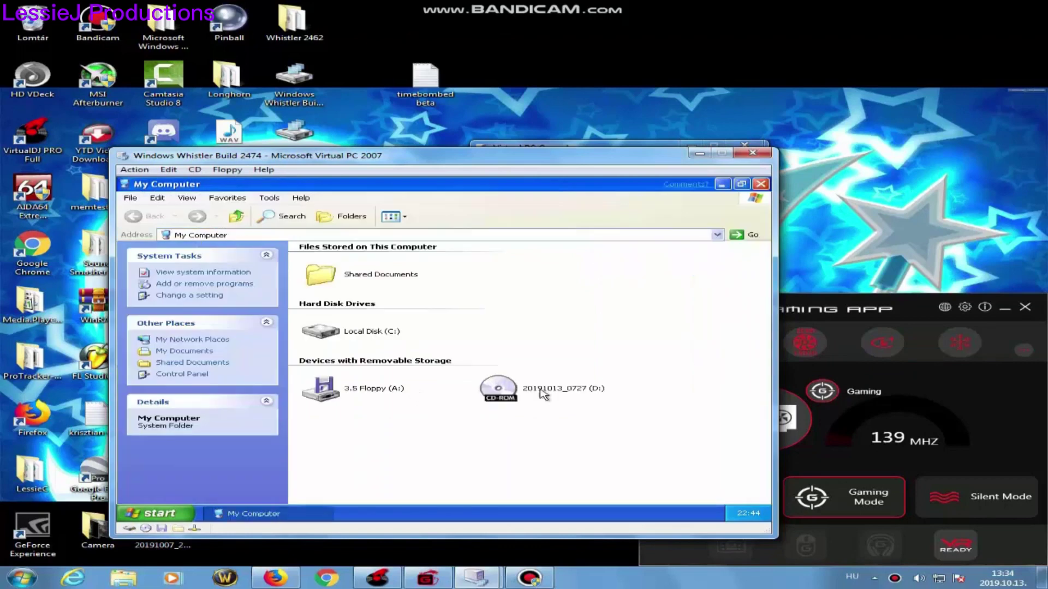
double_click(546, 390)
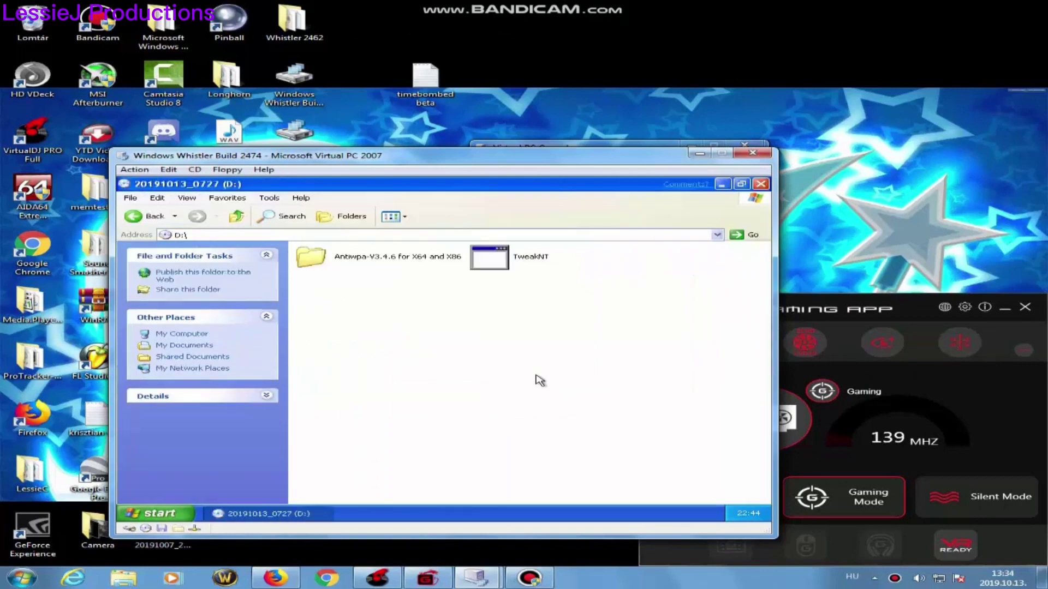
double_click(489, 259)
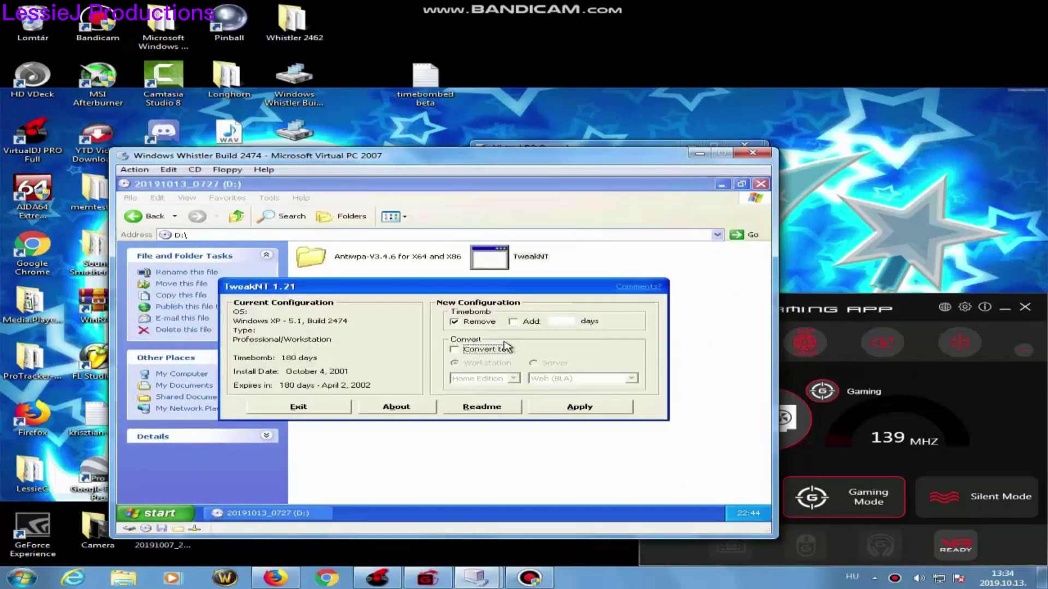
Apply the timebomb removal in TweakNT and confirm the required reboot
left_click(591, 408)
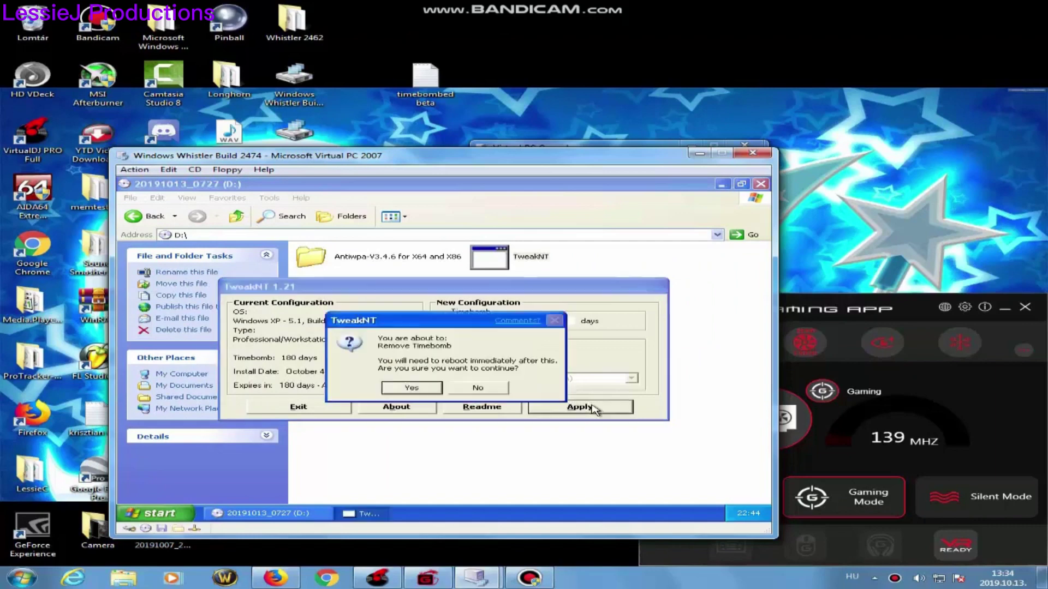
left_click(409, 388)
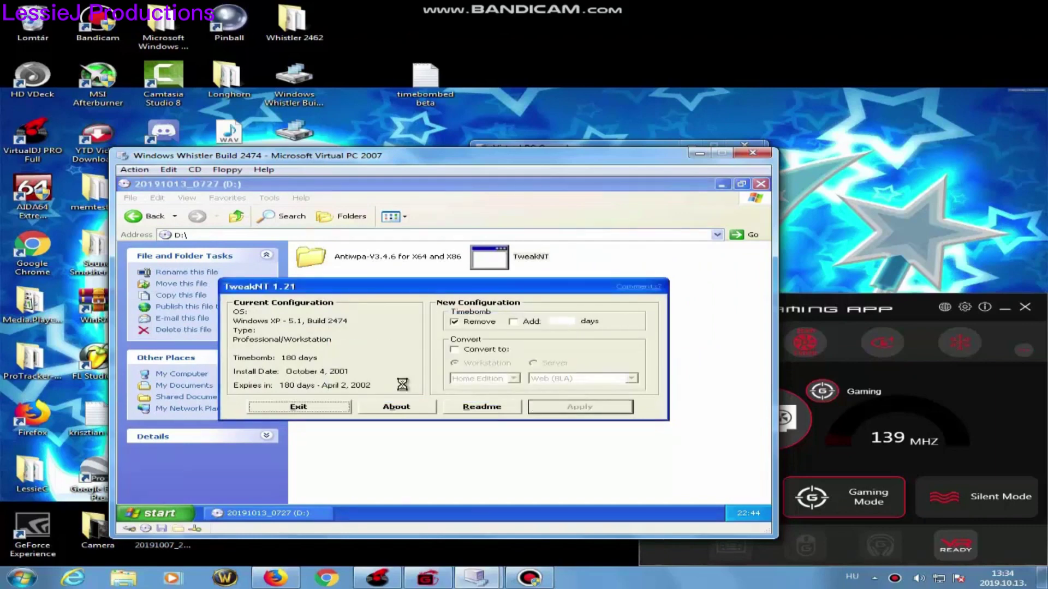
left_click(412, 398)
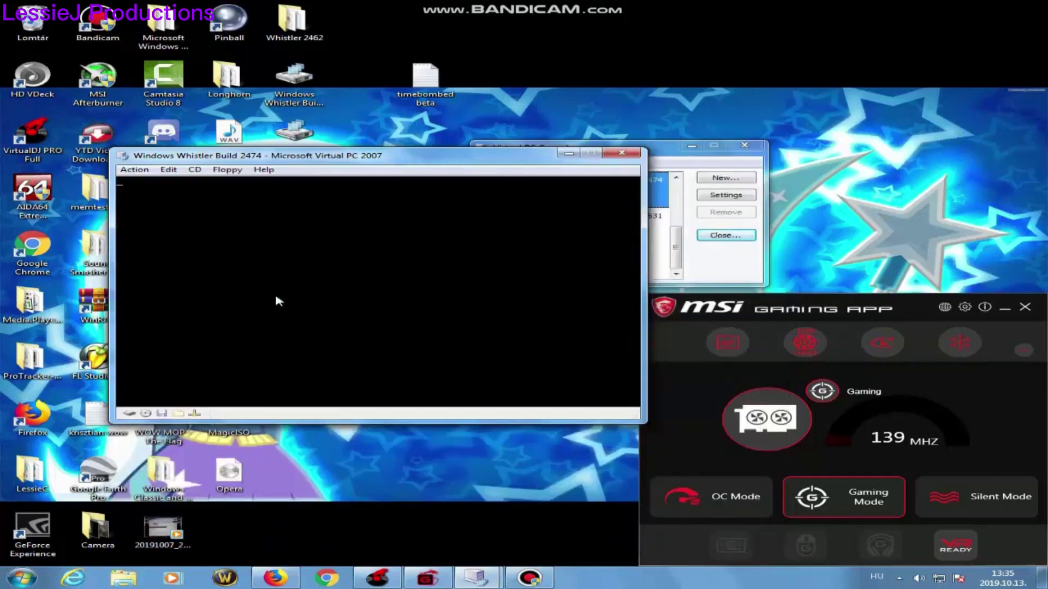
Boot the virtual machine into Safe Mode from the Windows Advanced Options Menu
key("F8")
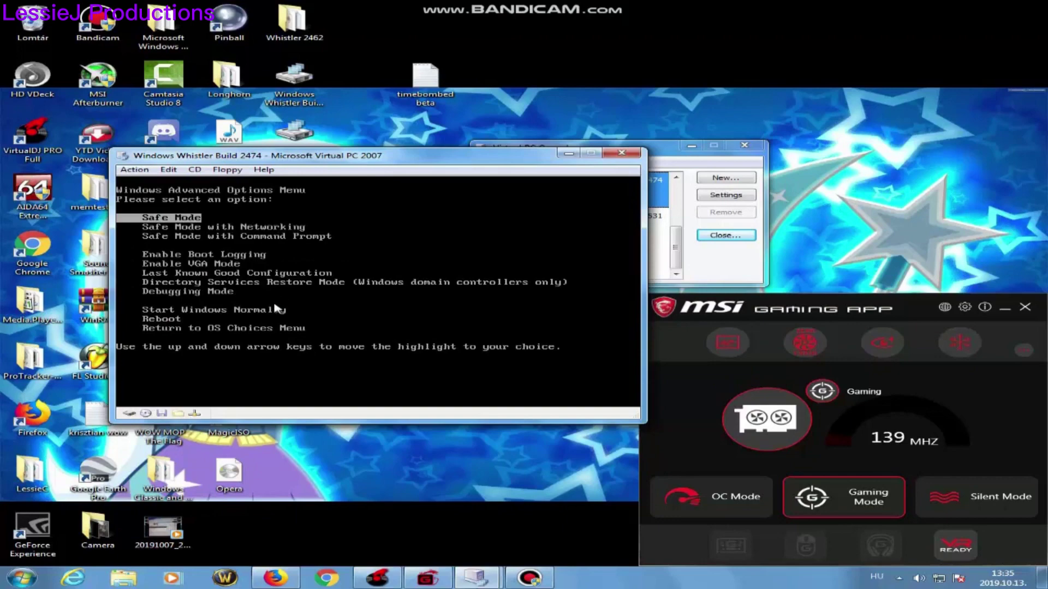
key("Return")
key("Return")
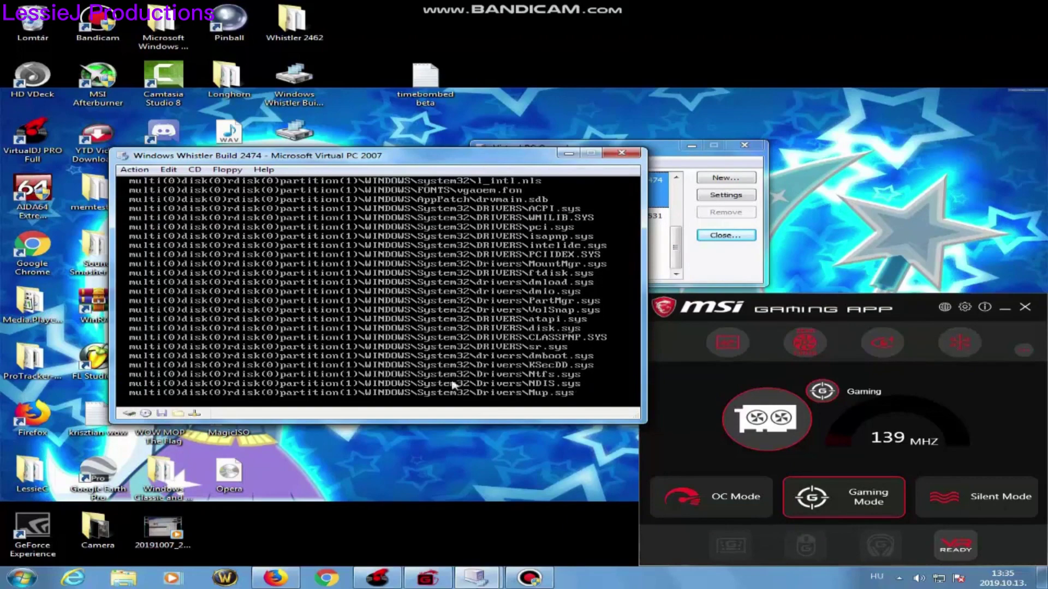
left_click(533, 582)
left_click(534, 582)
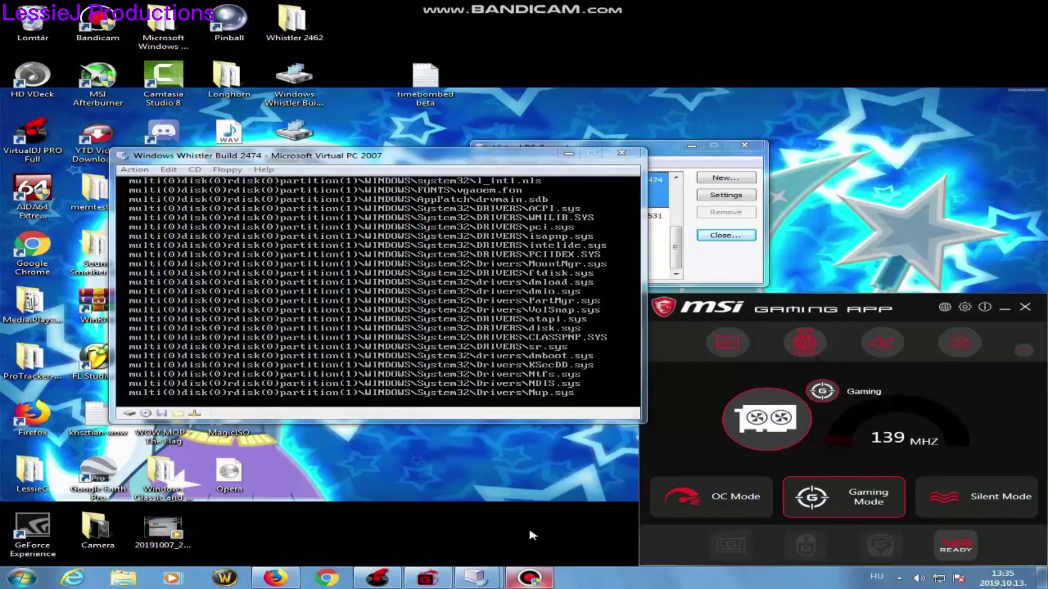
left_click(531, 579)
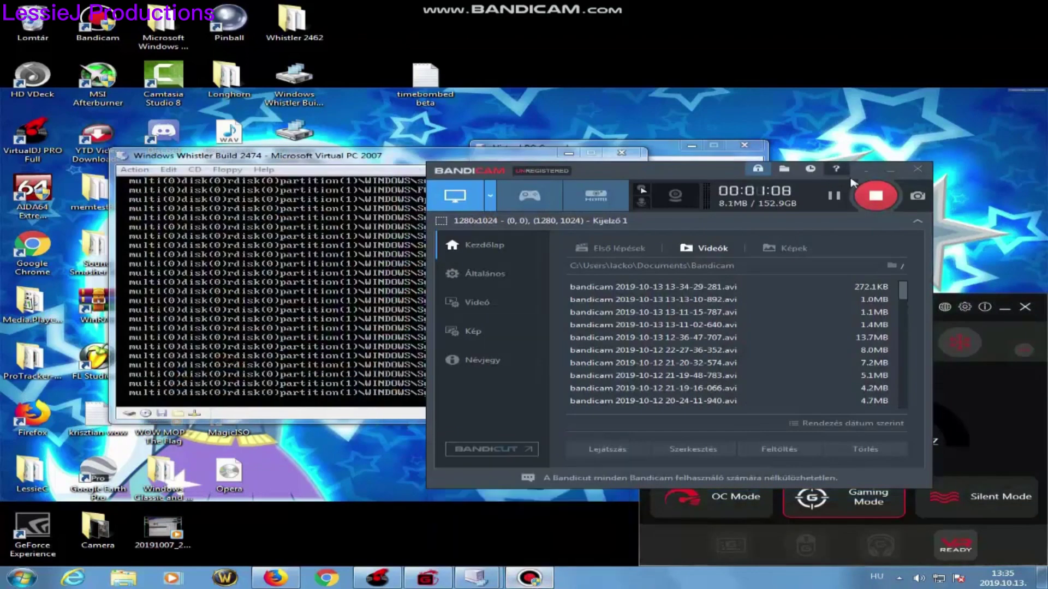
left_click(890, 169)
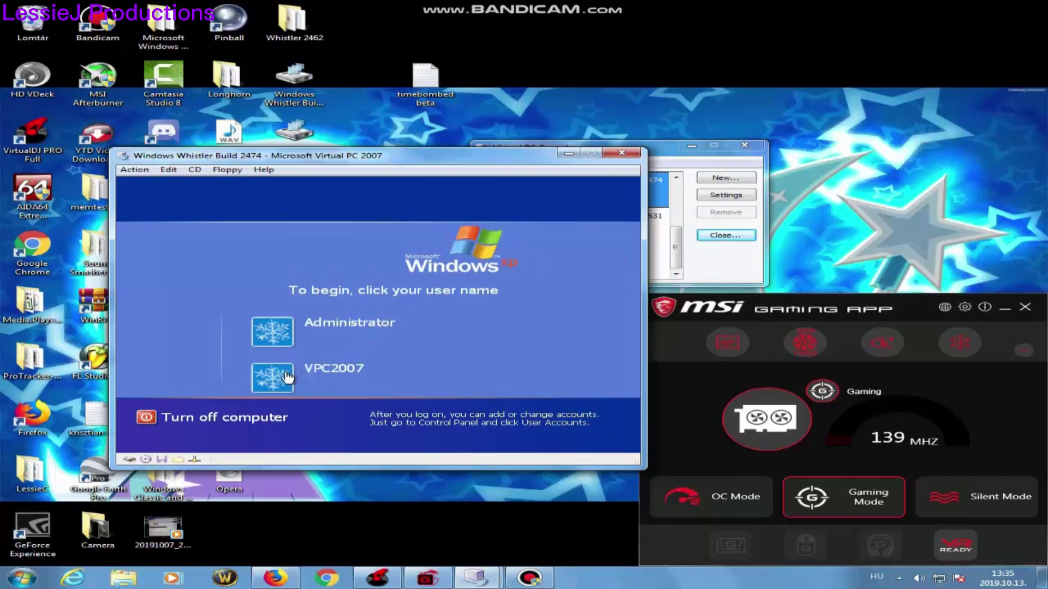
Log on to the VPC2007 account in Safe Mode and open My Computer
left_click(273, 379)
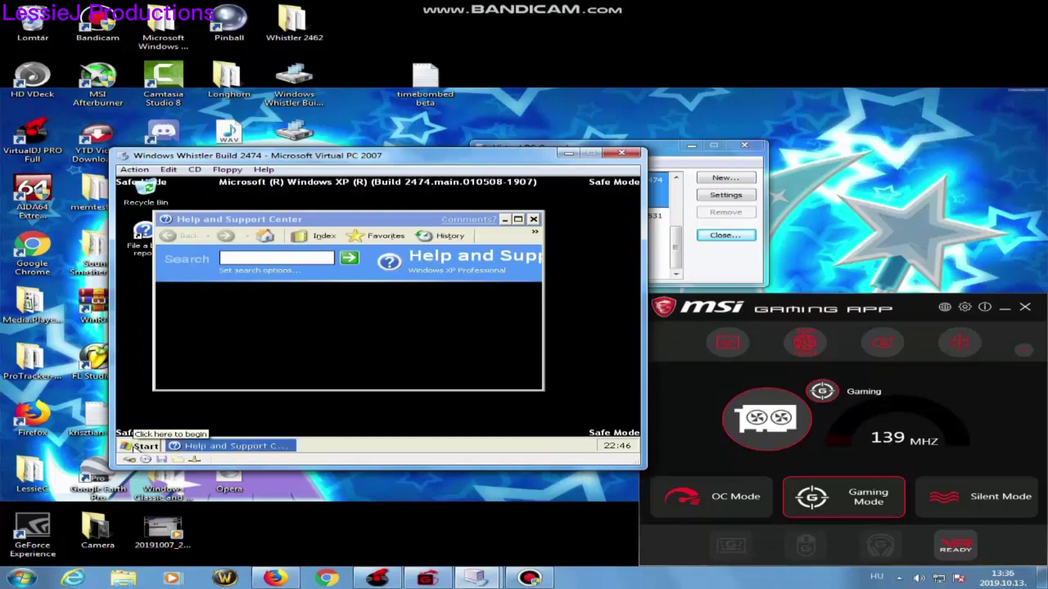
left_click(138, 446)
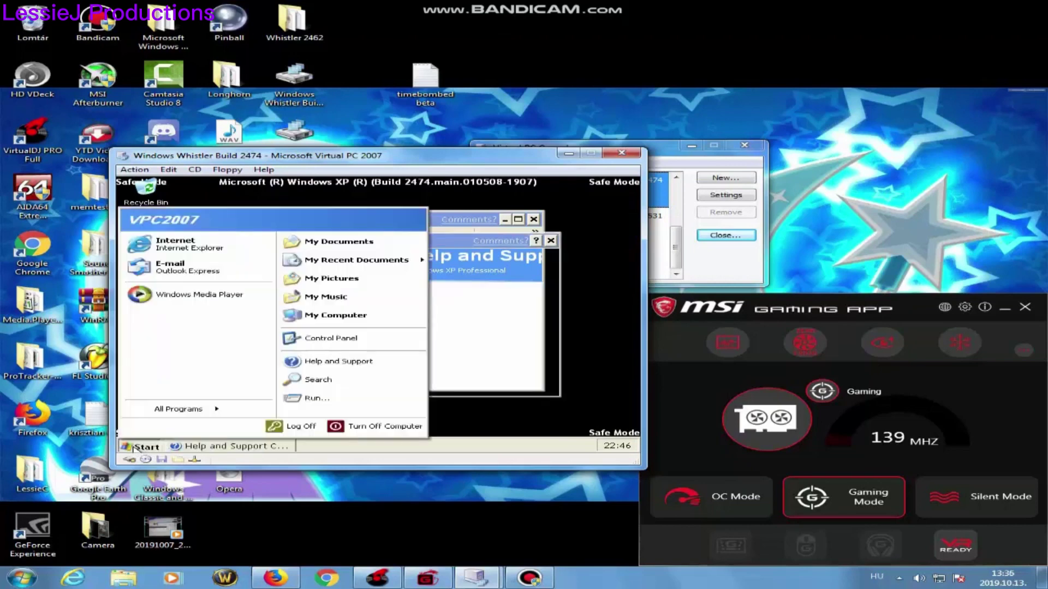
left_click(336, 317)
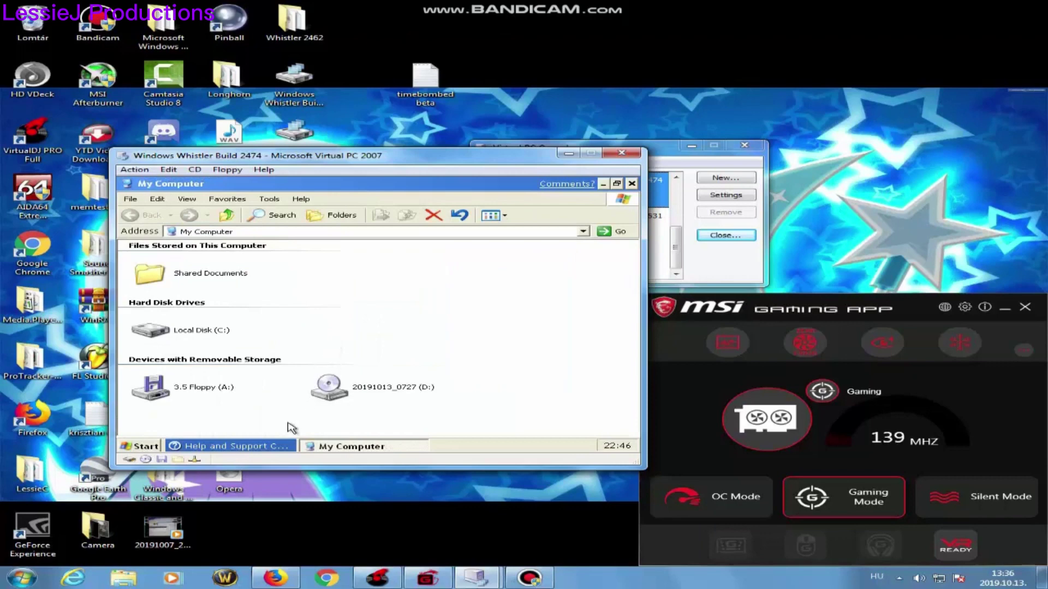
Allow scripts to continue running in the Internet Explorer script error and close the Help and Support Center
left_click(281, 448)
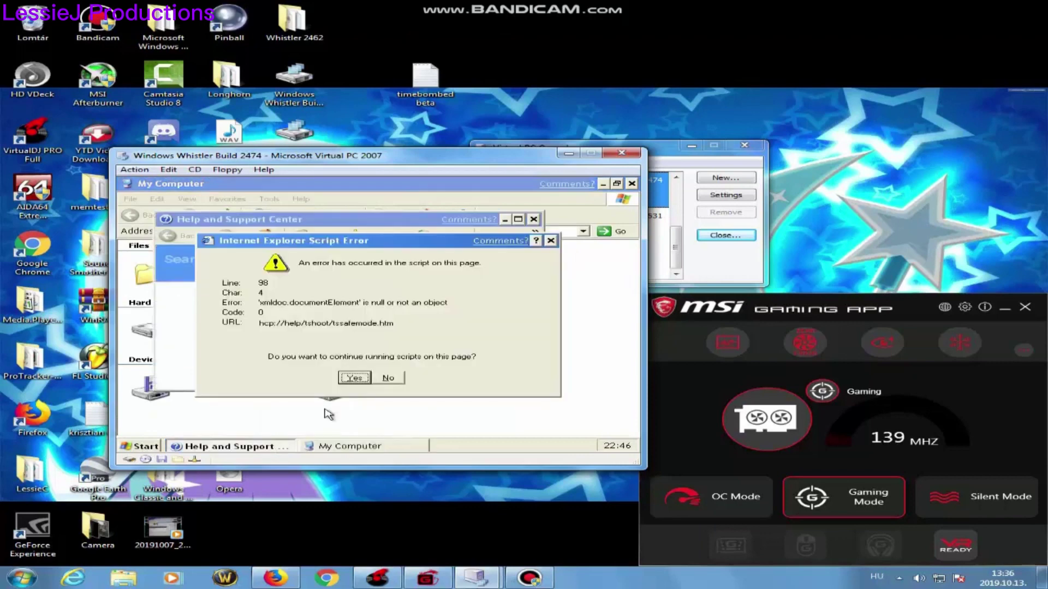
left_click(355, 377)
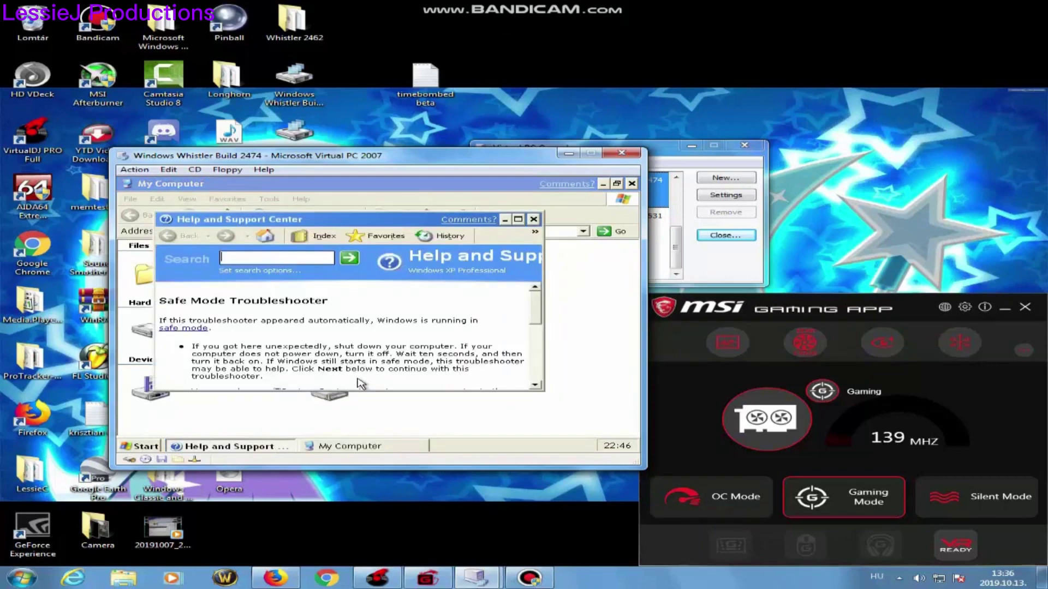
left_click(533, 219)
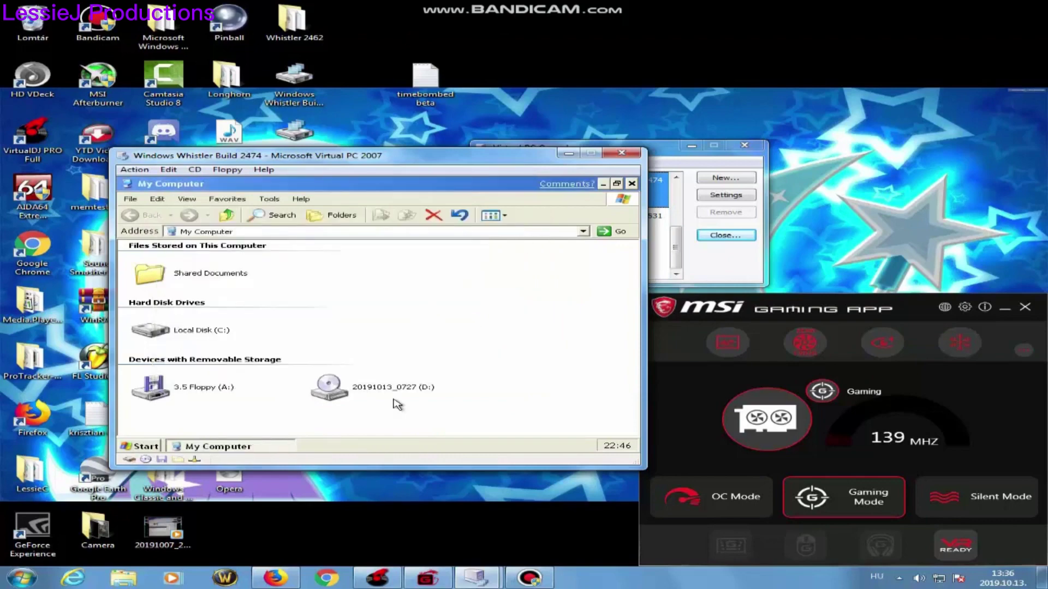
Run the AntiWPA3 script from the Antiwpa-V3.4.6 folder on D:, continue with the patch installation, and close its windows
double_click(374, 393)
double_click(251, 262)
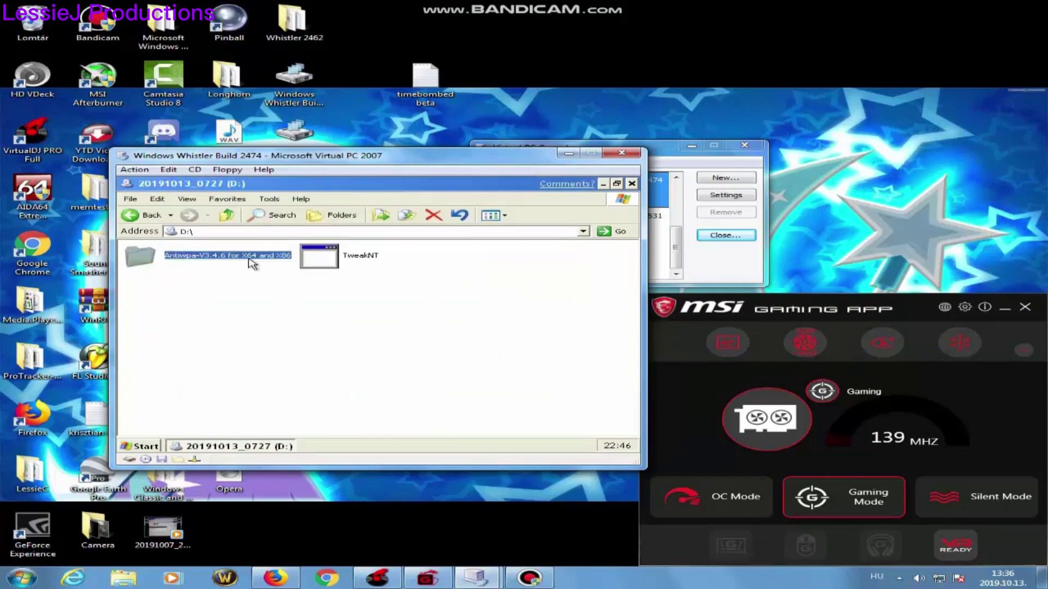
double_click(326, 289)
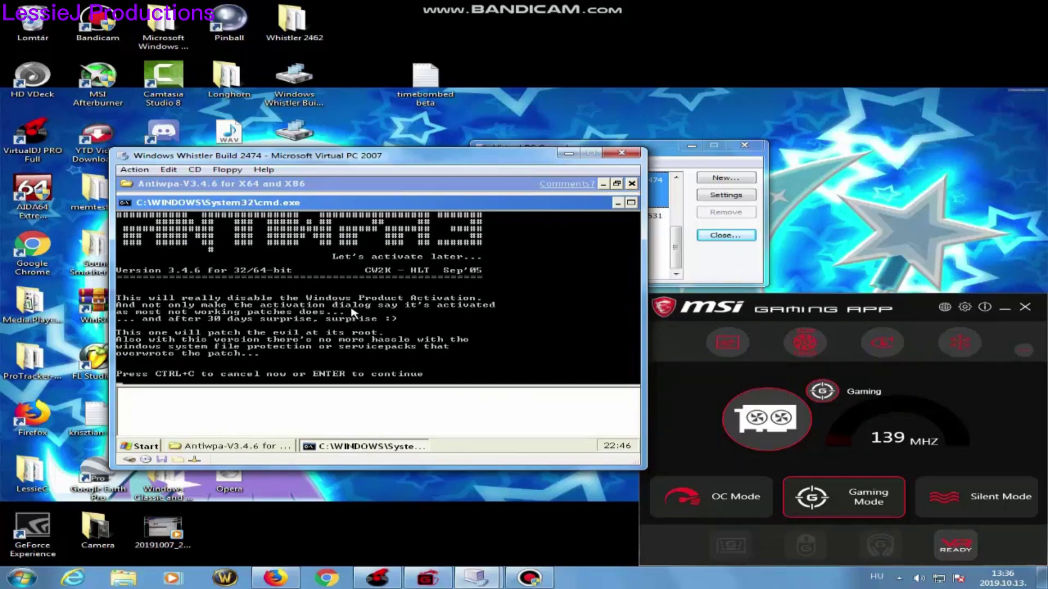
key("Return")
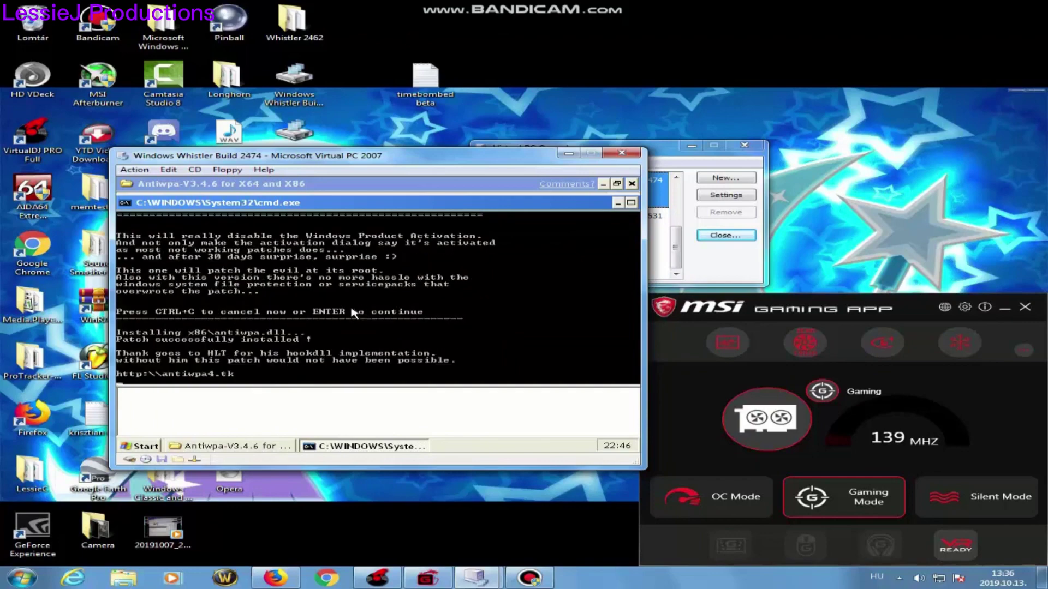
double_click(595, 203)
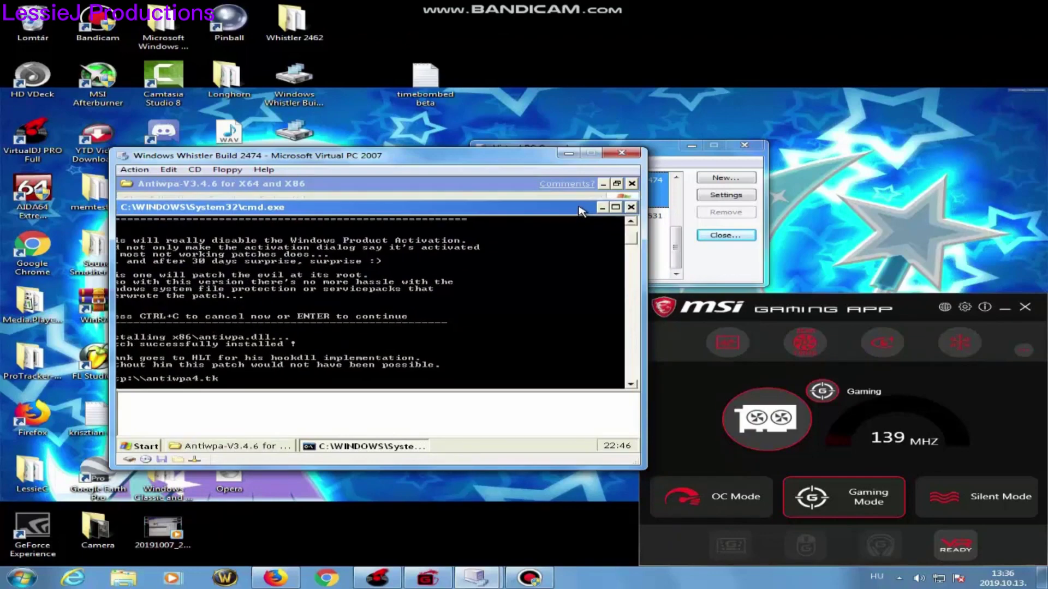
left_click(631, 207)
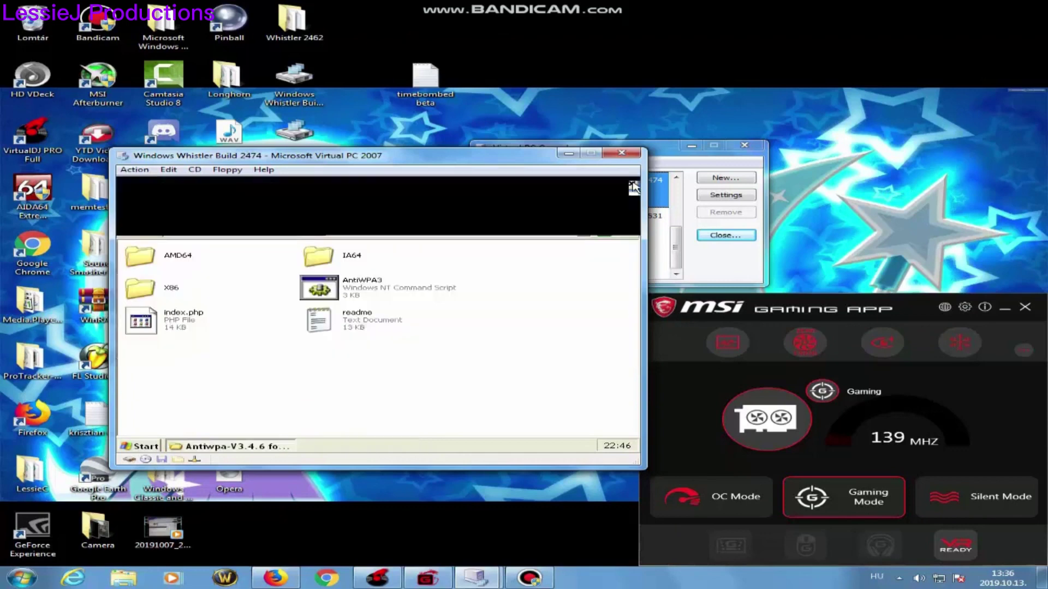
left_click(633, 187)
Restart Windows in the virtual machine to leave Safe Mode
left_click(136, 446)
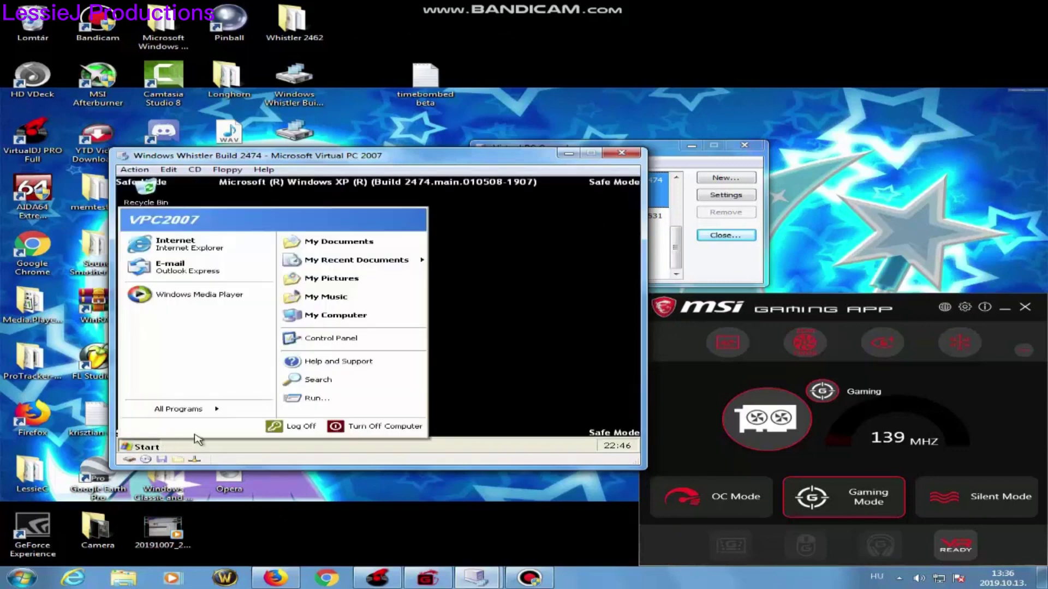
left_click(375, 431)
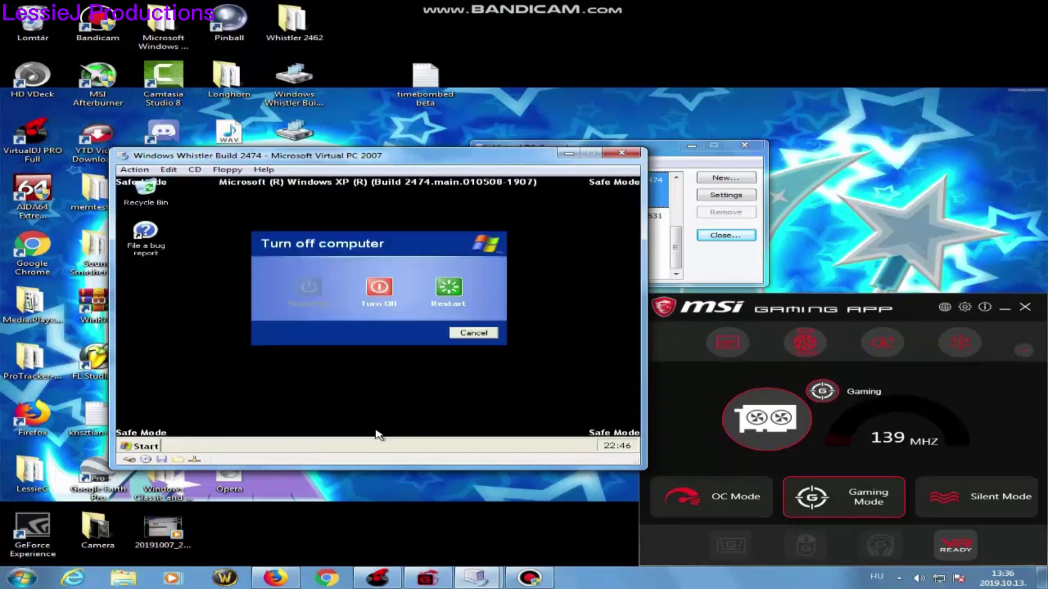
left_click(436, 294)
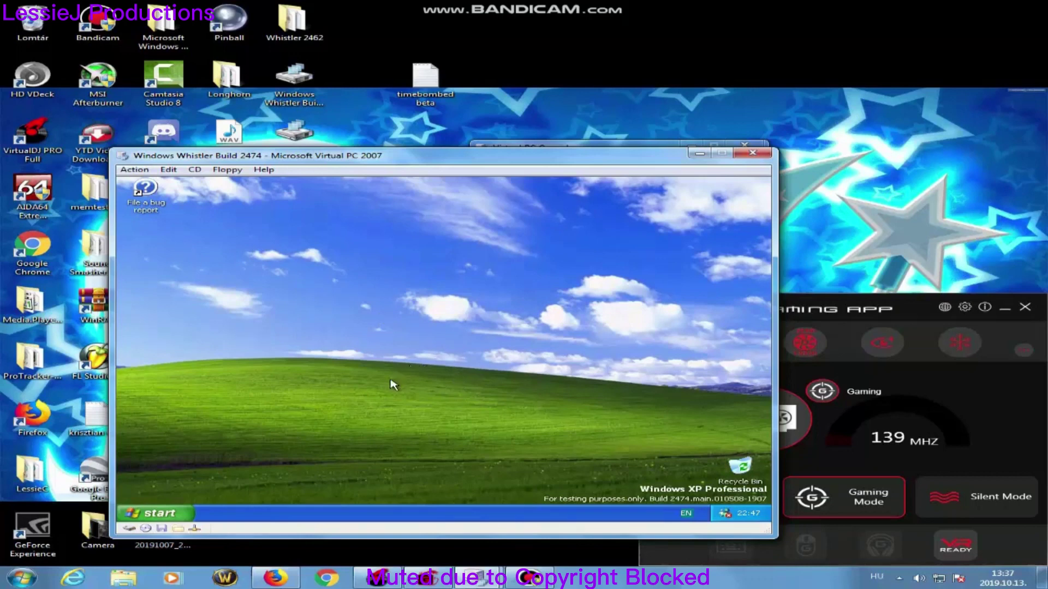
Check the Windows version and build in the About Windows dialog using the Run command, and close the dialog
left_click(156, 516)
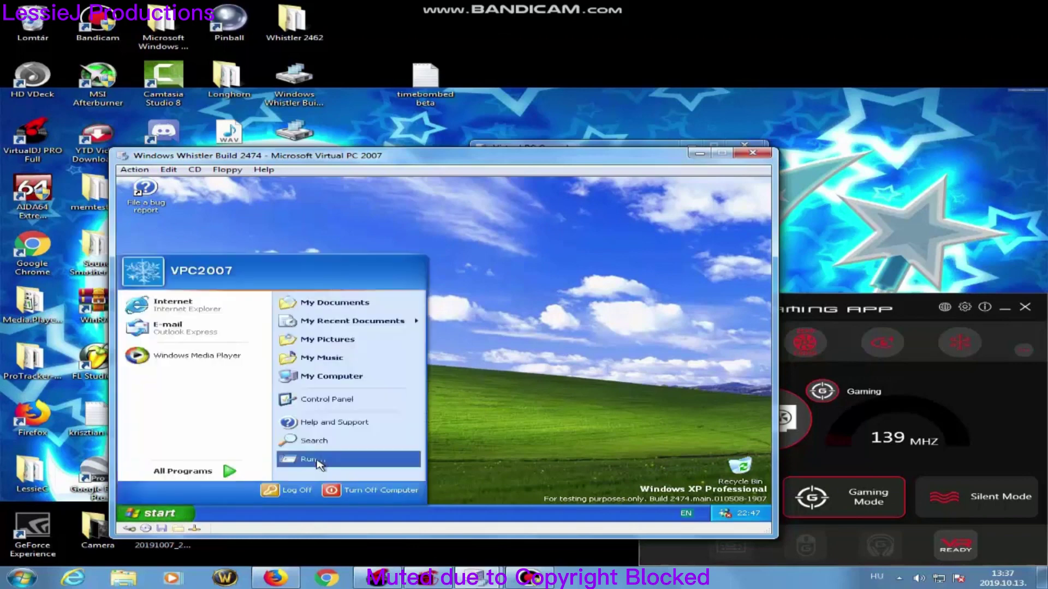
left_click(318, 460)
left_click(230, 482)
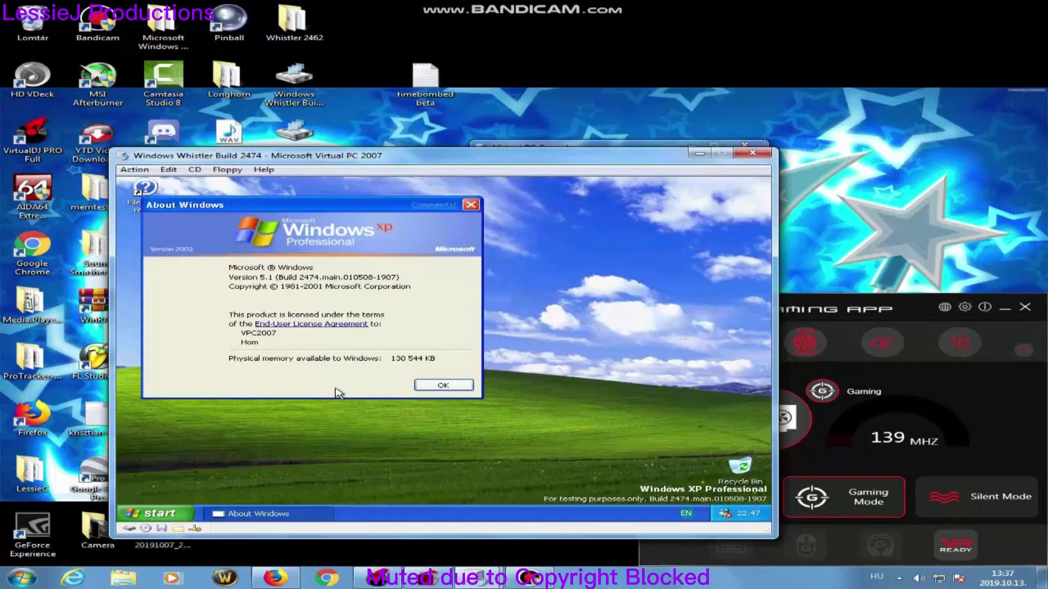
left_click(439, 387)
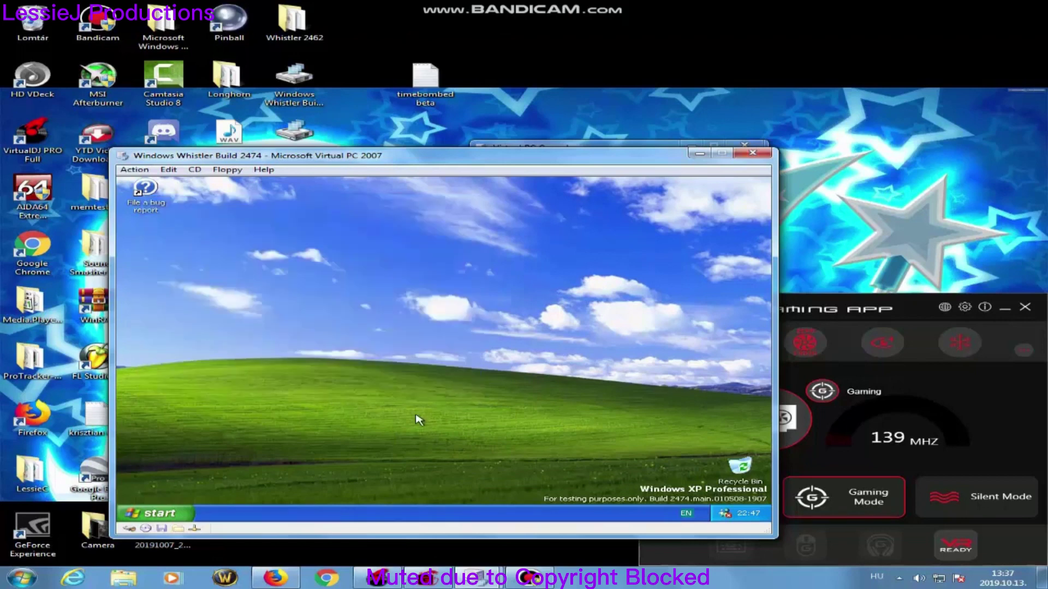
left_click(175, 515)
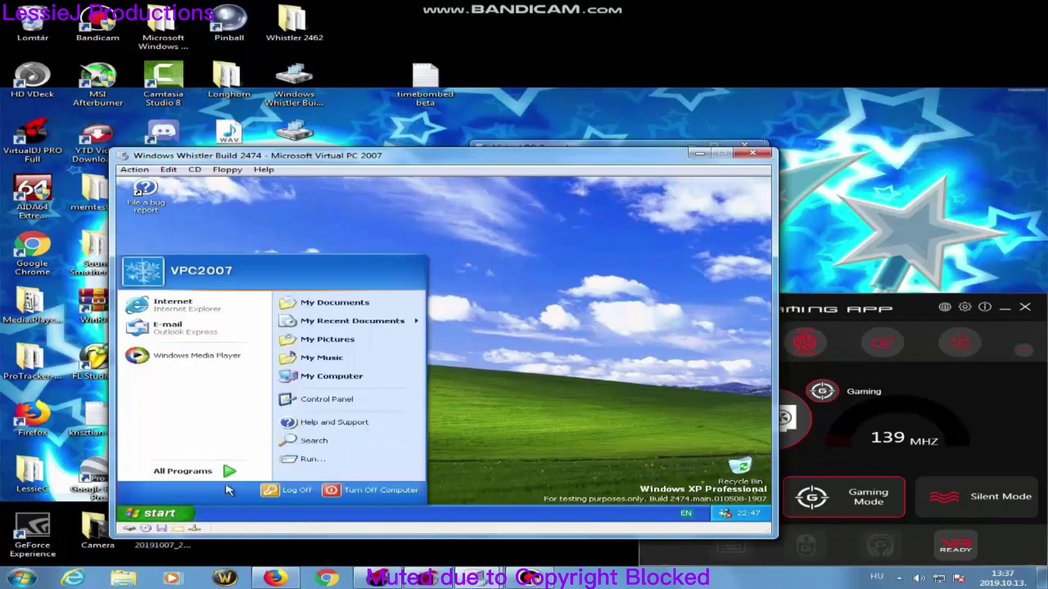
left_click(545, 402)
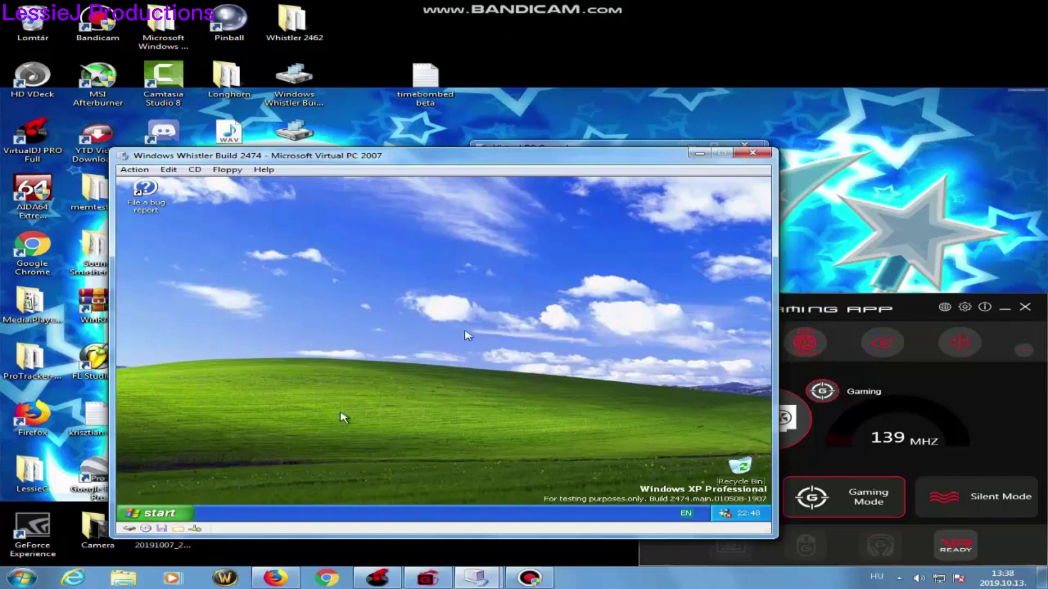
left_click(548, 583)
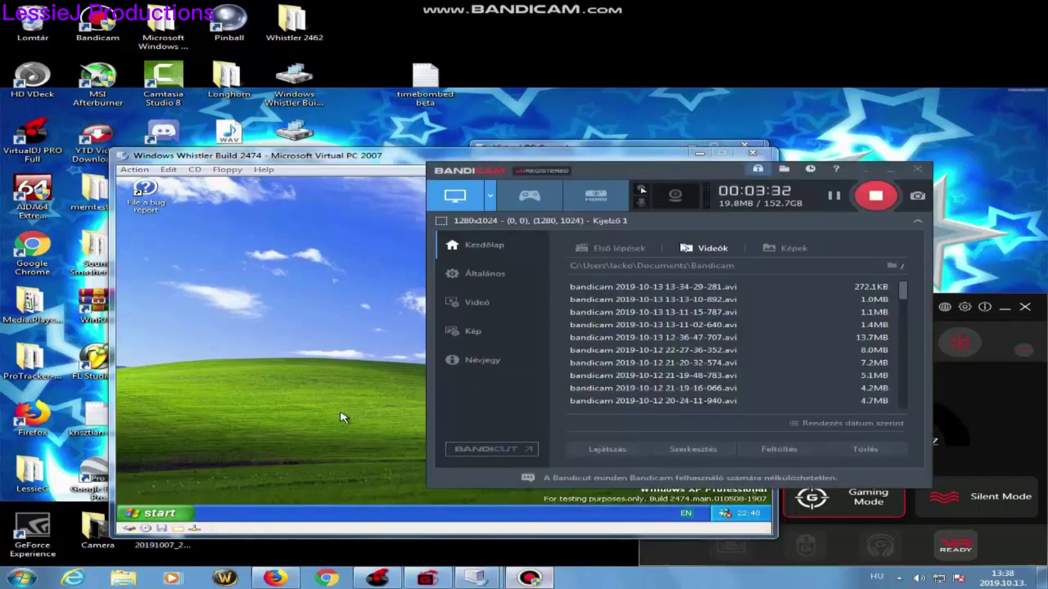